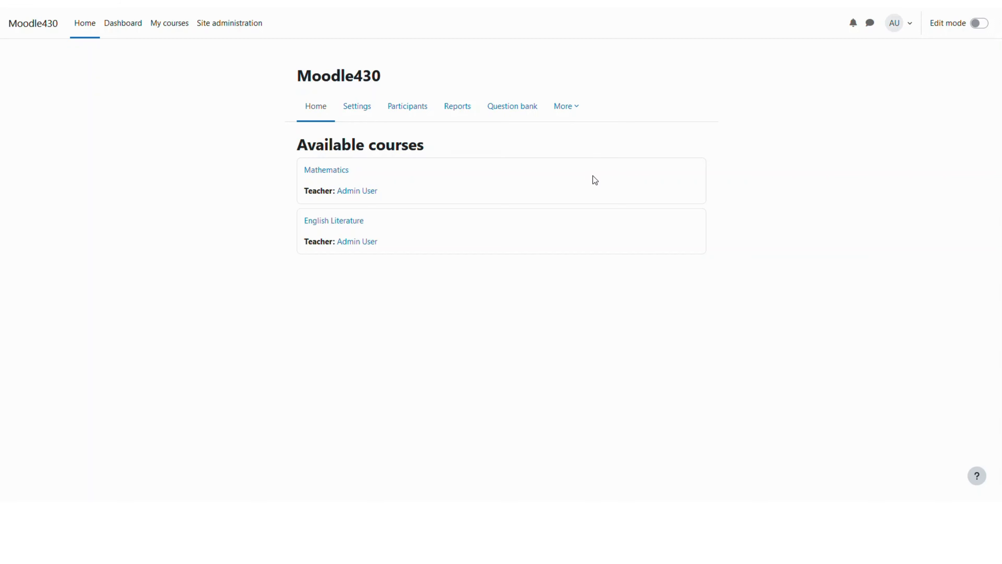
# Open the site's User policies page from the user permissions settings and find the Auto-enrol admin in new courses setting
pyautogui.click(216, 29)
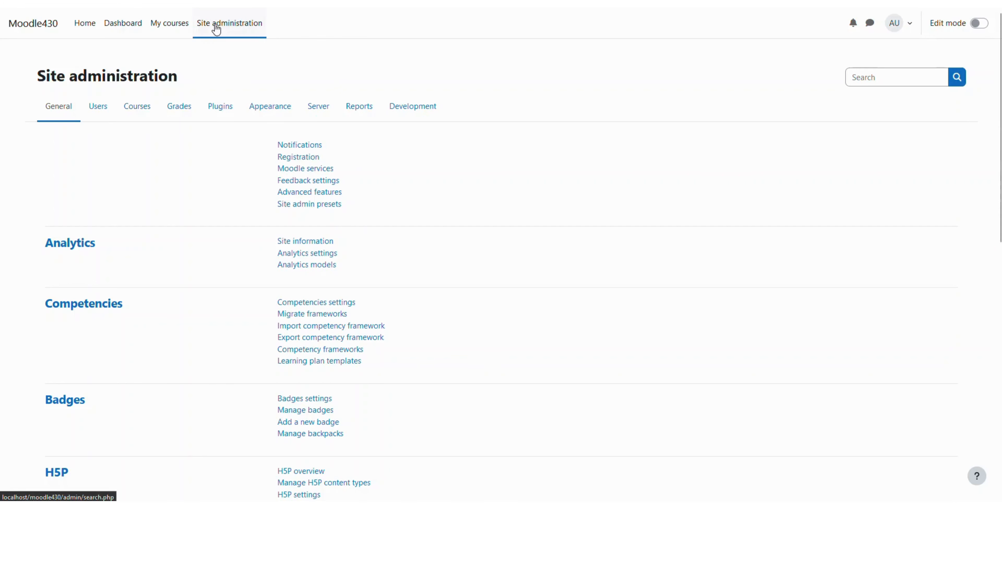
pyautogui.click(100, 112)
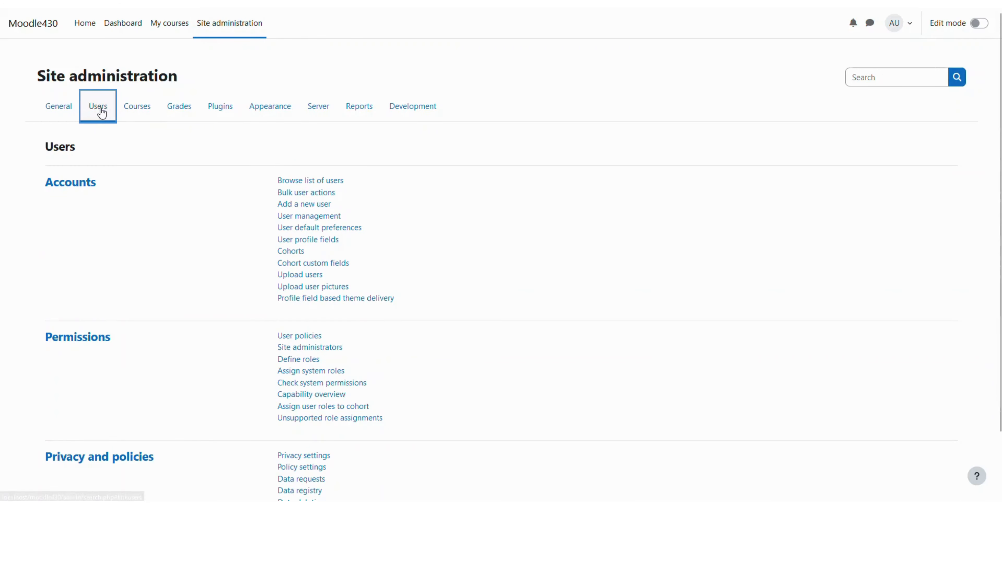
pyautogui.scroll(-2, 130, 205)
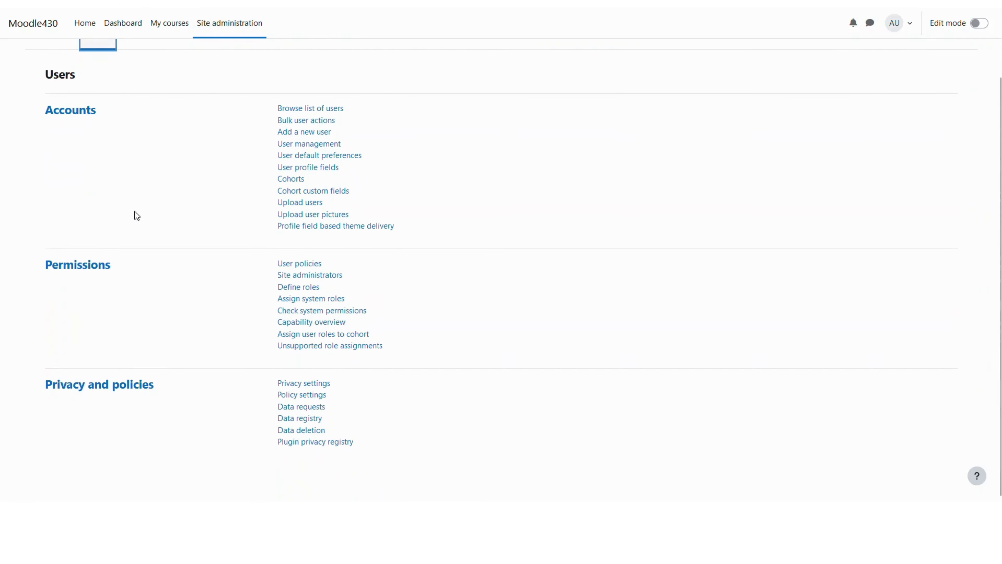
pyautogui.click(299, 271)
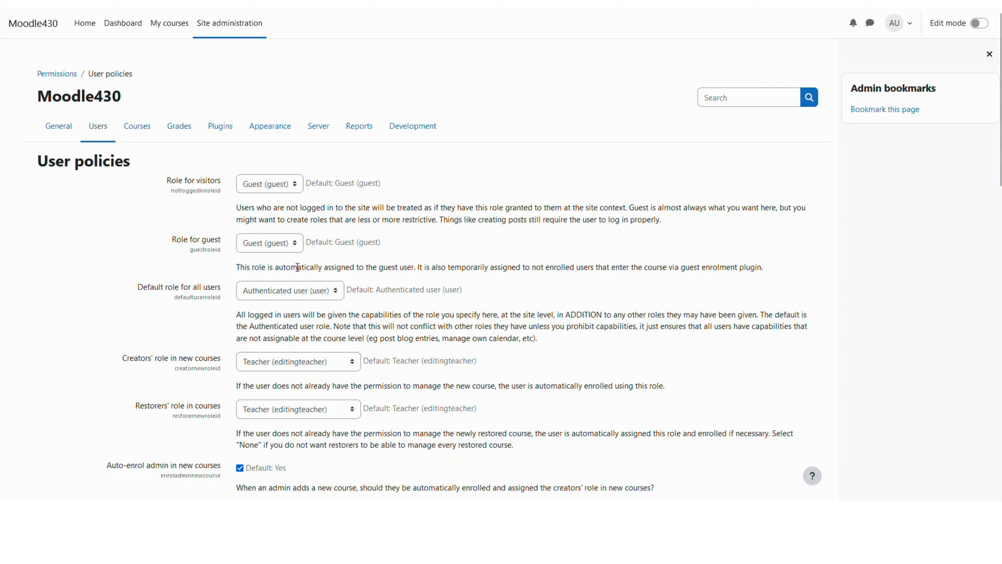
pyautogui.scroll(-4, 297, 267)
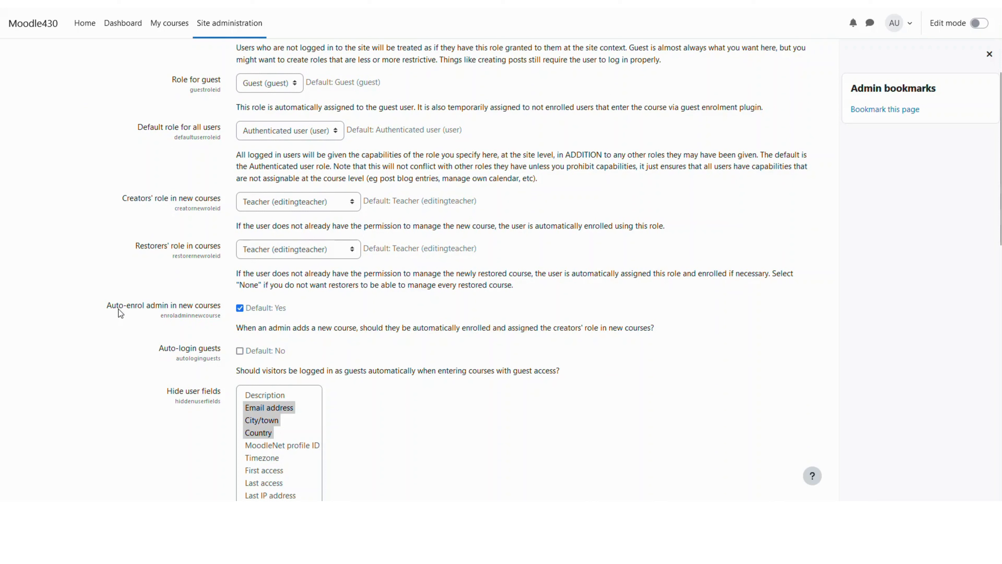
# Examine the Auto-enrol admin in new courses setting and the roles available for Creators' role in new courses
pyautogui.click(240, 308)
pyautogui.click(238, 309)
pyautogui.moveTo(552, 328); pyautogui.dragTo(601, 329)
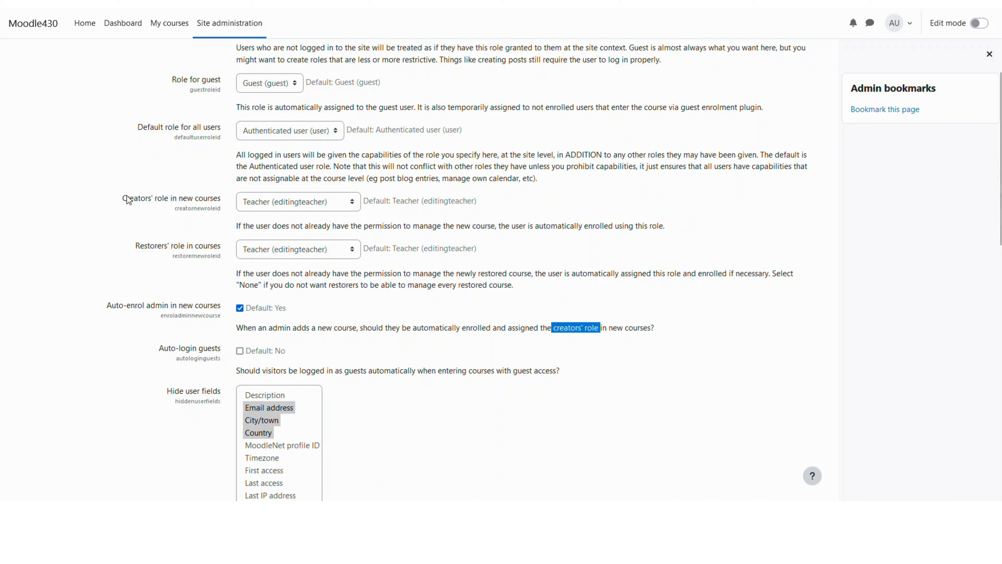
pyautogui.moveTo(124, 200); pyautogui.dragTo(172, 200)
pyautogui.click(150, 201)
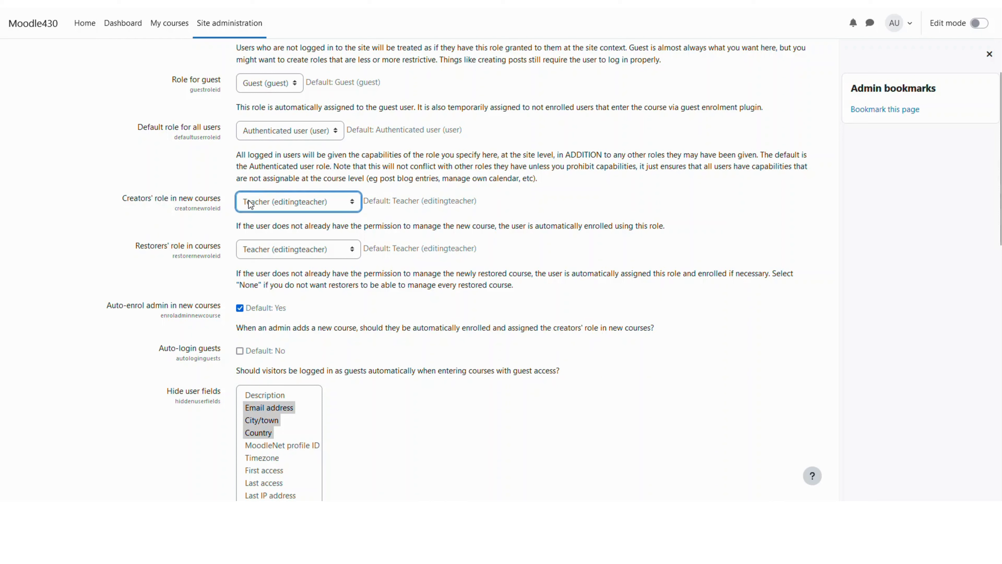
pyautogui.click(297, 204)
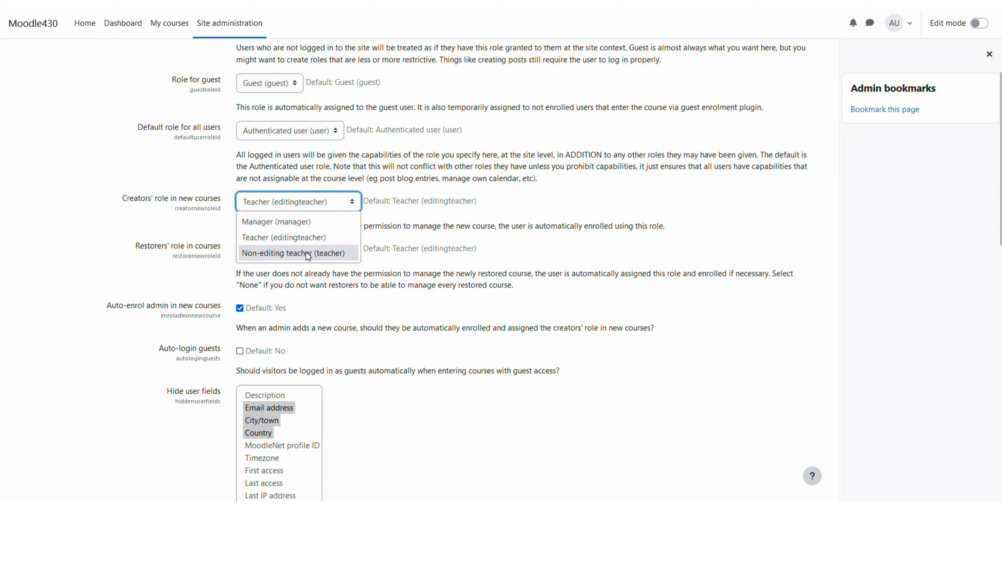
pyautogui.click(292, 201)
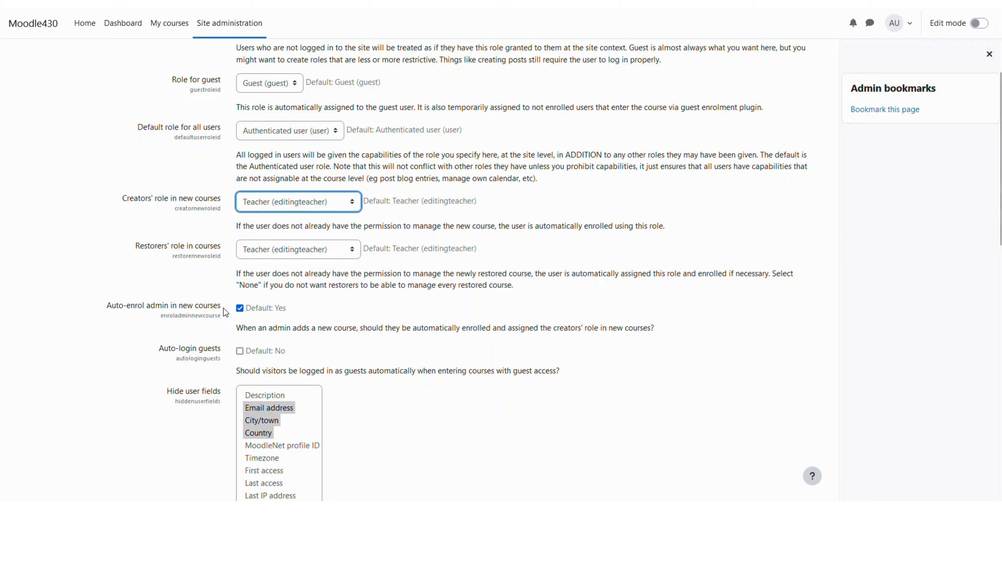
# Disable Auto-enrol admin in new courses and save the user policy changes
pyautogui.click(240, 308)
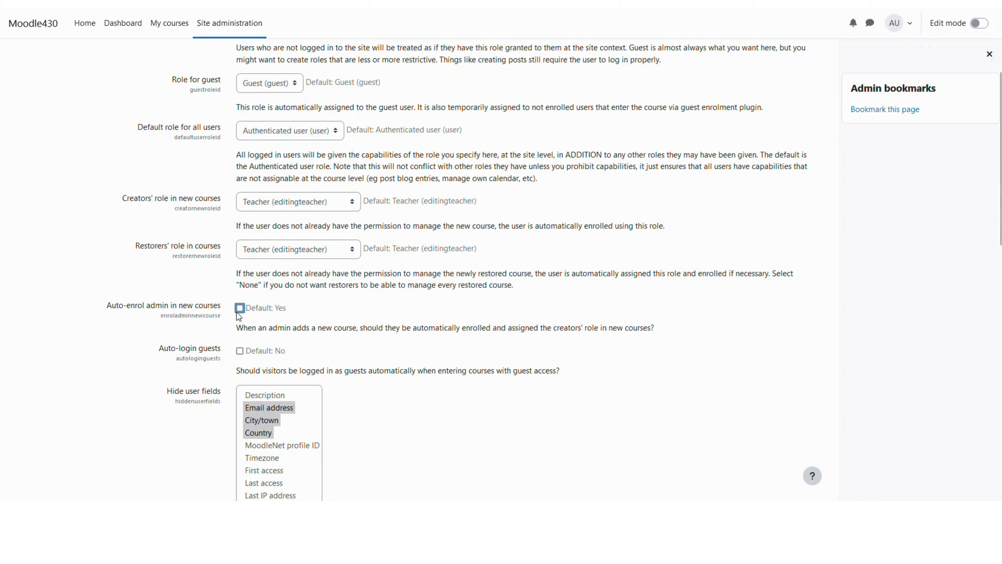
pyautogui.click(238, 322)
pyautogui.scroll(-6, 221, 327)
pyautogui.scroll(-8, 221, 327)
pyautogui.click(263, 448)
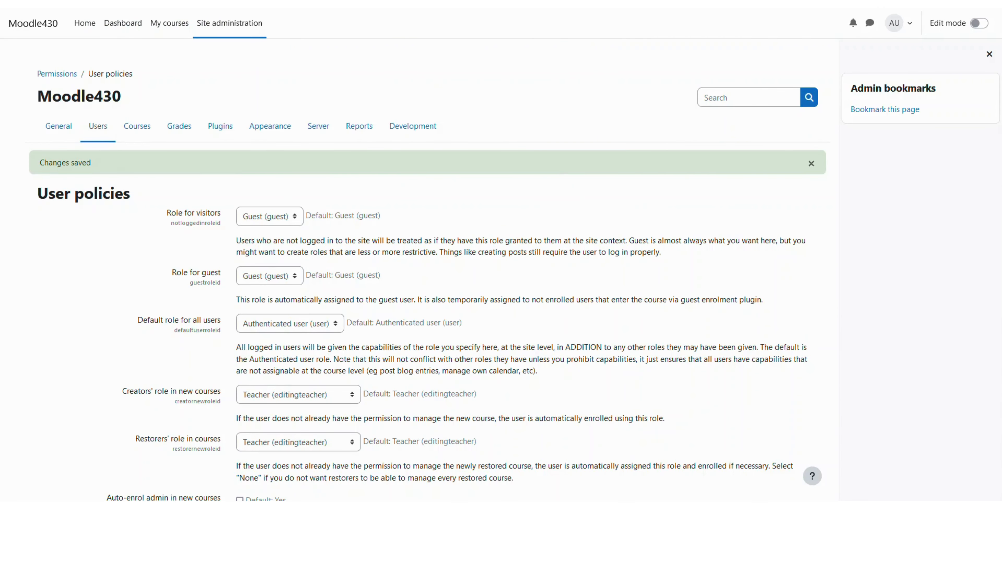
# Start a new course from the site's course administration and set its full name to "random course"
pyautogui.click(146, 135)
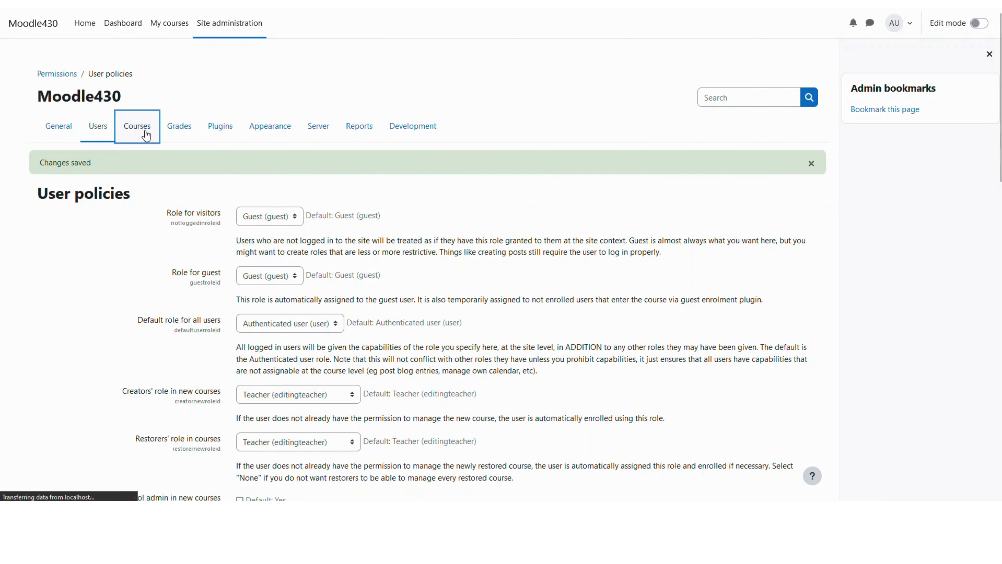
pyautogui.click(289, 170)
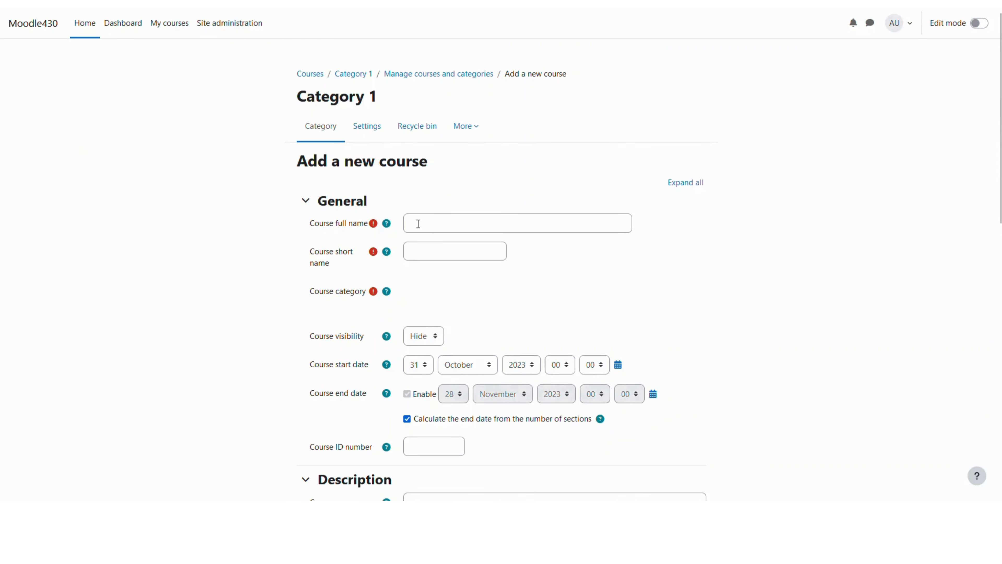
pyautogui.click(418, 223)
pyautogui.write('ra')
pyautogui.press('BackSpace')
pyautogui.write('a')
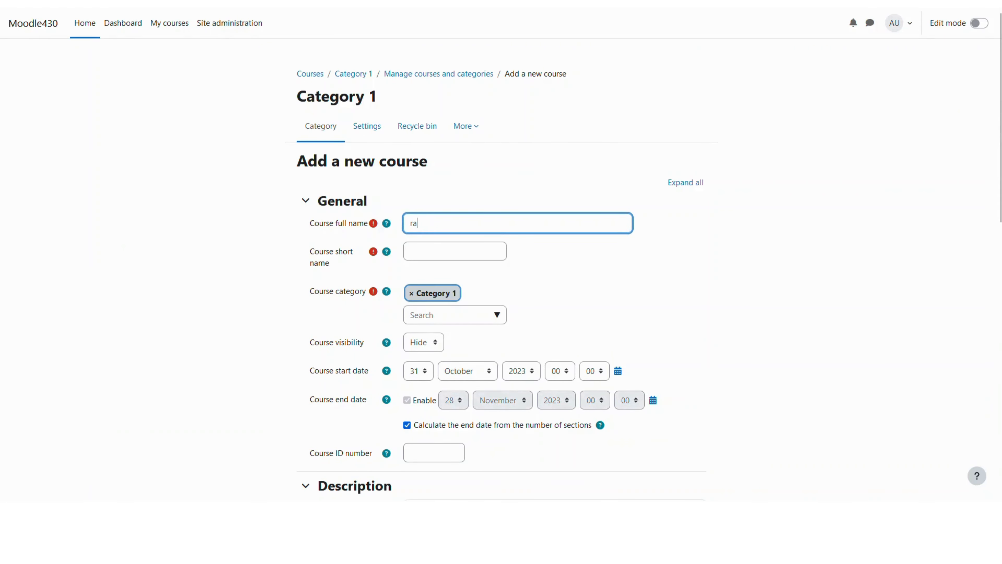
pyautogui.write('ndom course')
# Copy the course full name "random course" into the course short name
pyautogui.hotkey('ctrl', 'a')
pyautogui.hotkey('ctrl', 'c')
pyautogui.click(422, 256)
pyautogui.hotkey('ctrl', 'v')
# Save and display the random course, and check how many participants are enrolled in it
pyautogui.scroll(-8, 430, 307)
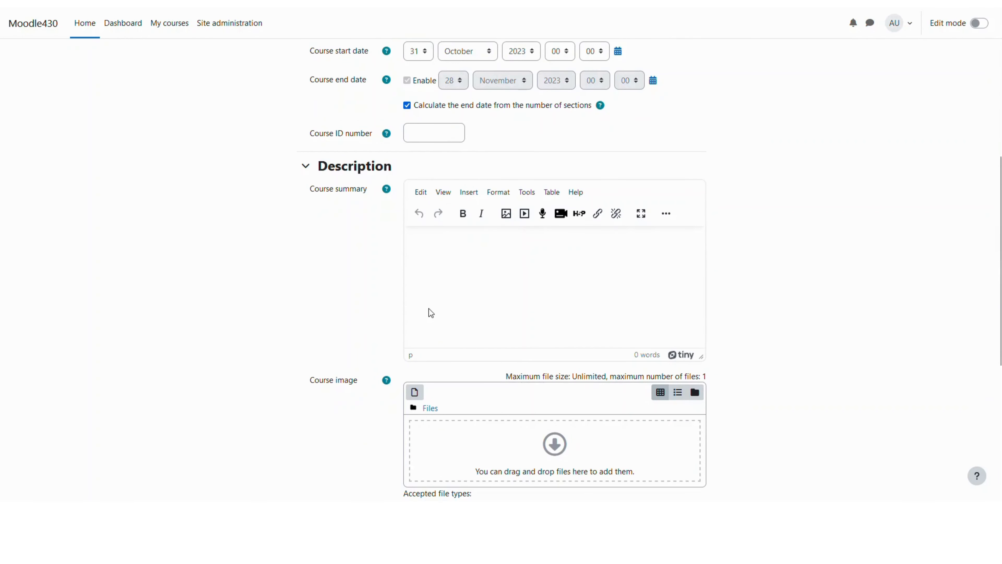
pyautogui.scroll(-7, 428, 312)
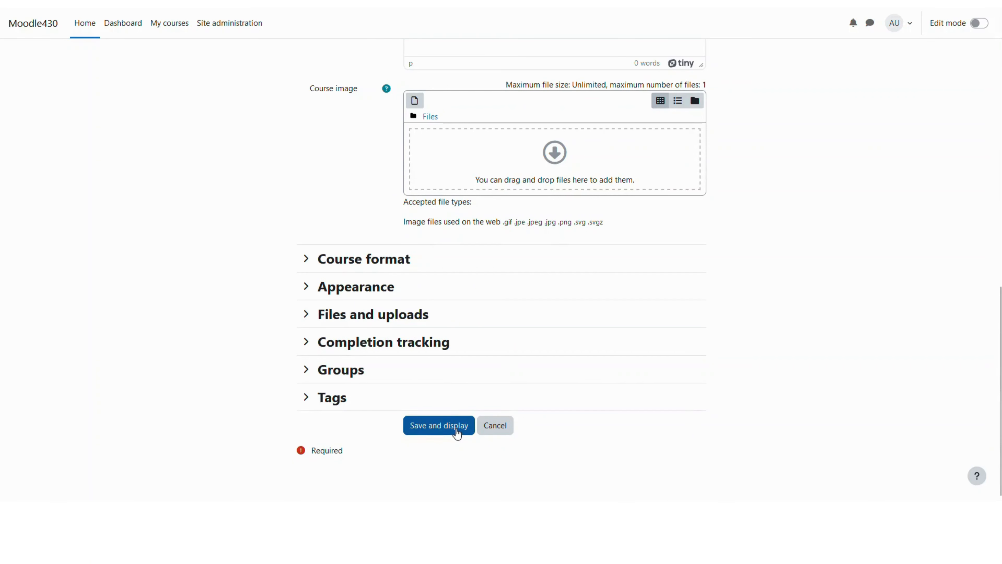
pyautogui.click(456, 430)
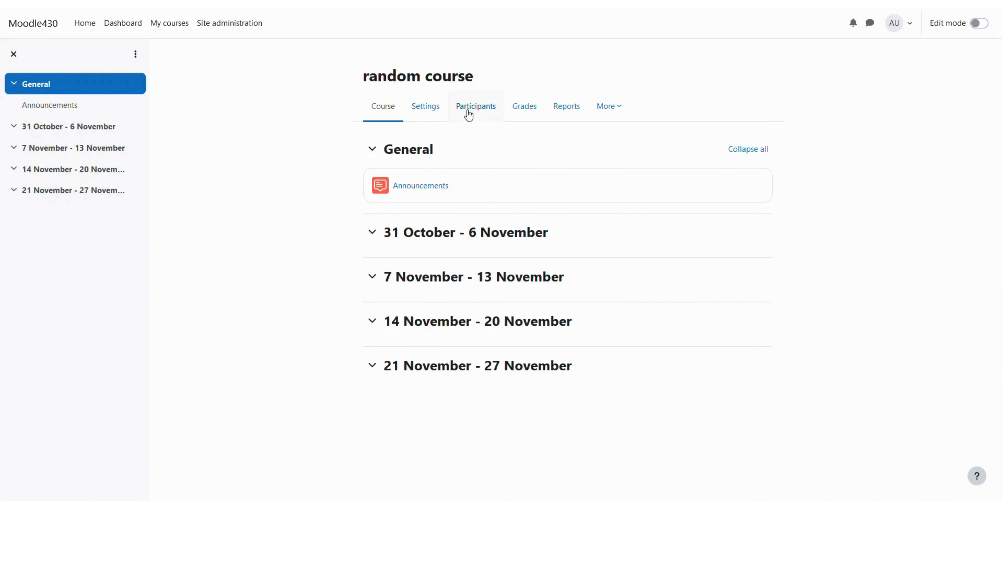
pyautogui.click(476, 112)
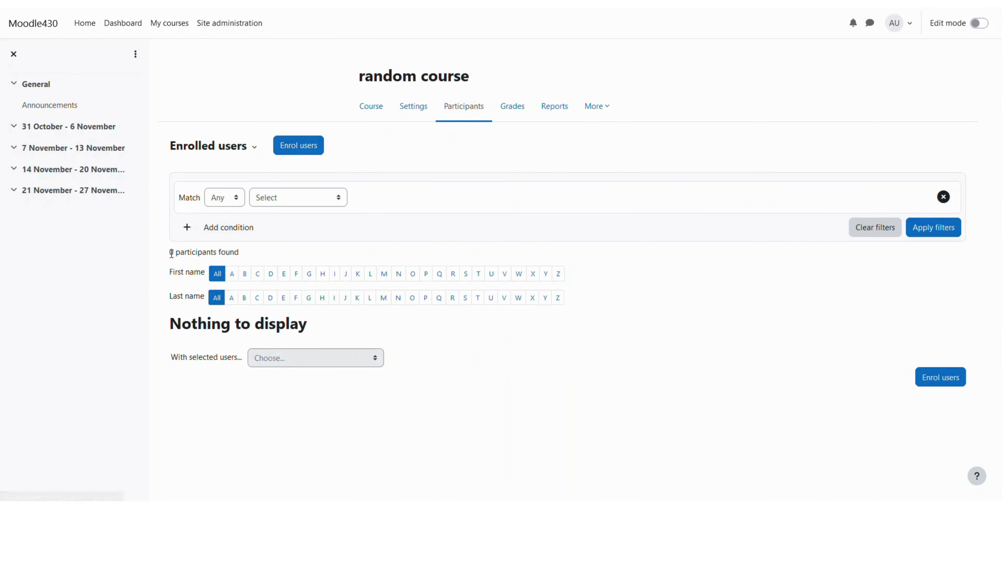
pyautogui.moveTo(169, 251); pyautogui.dragTo(240, 251)
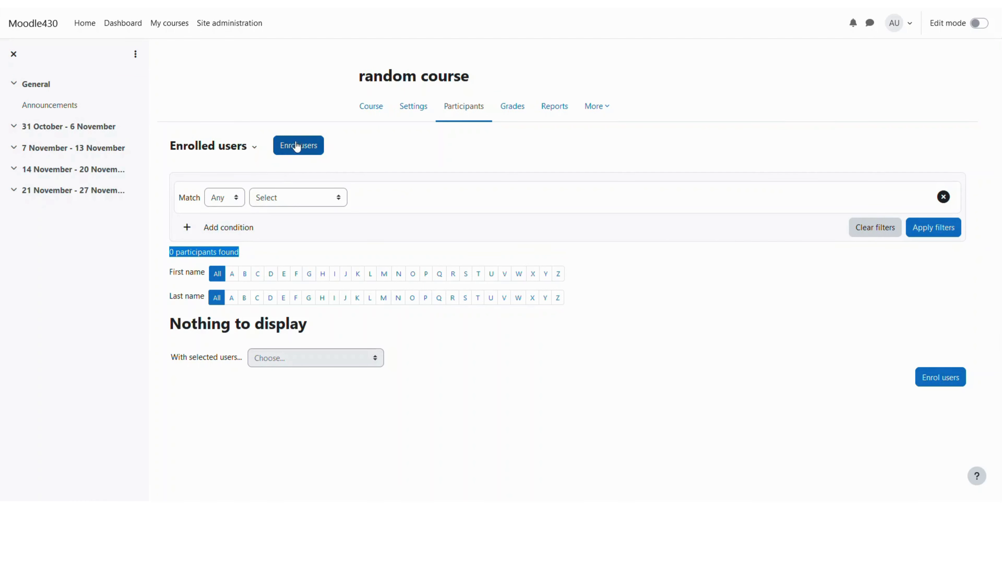
# Return to the site's User policies, enable Auto-enrol admin in new courses and save the changes
pyautogui.click(218, 28)
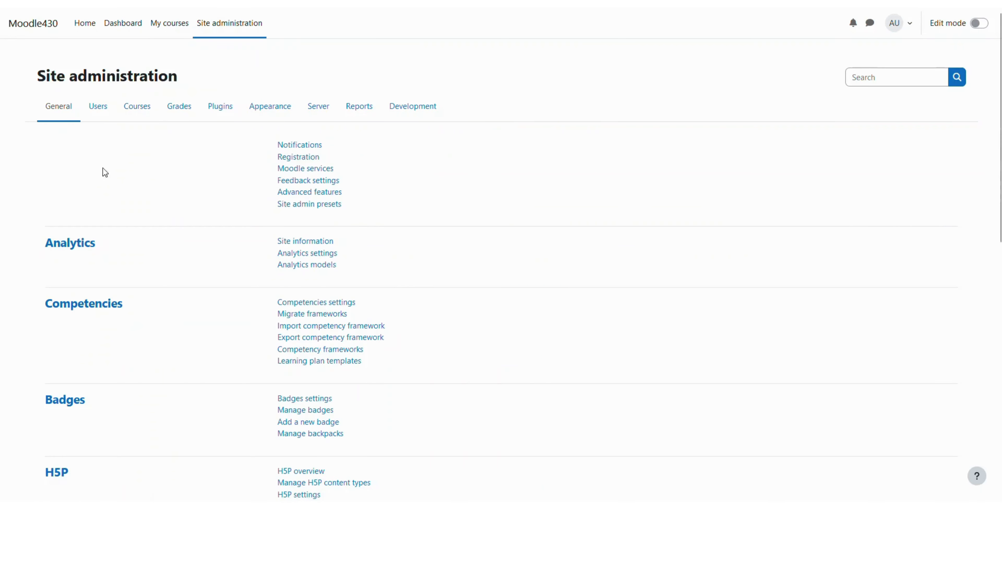
pyautogui.click(99, 118)
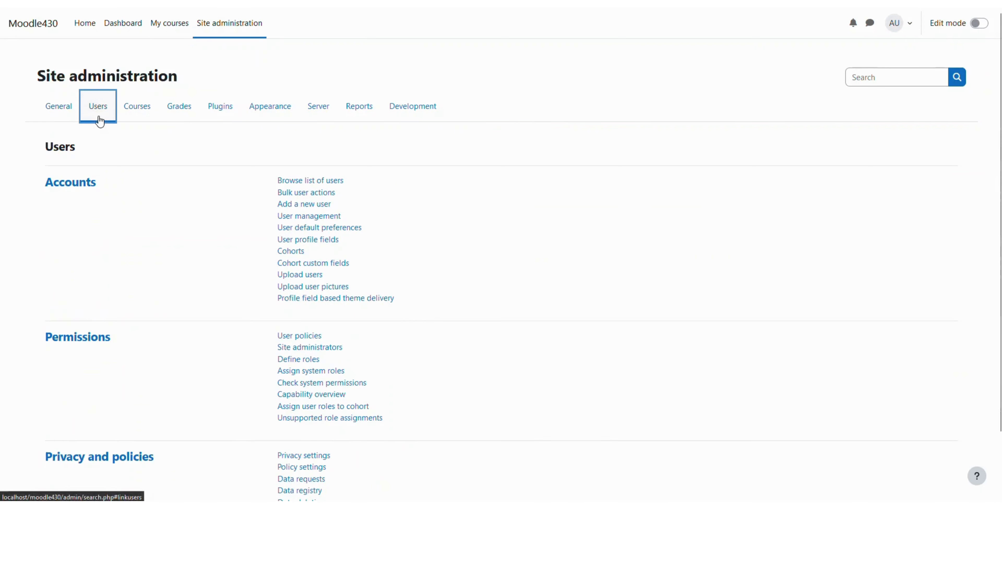
pyautogui.click(306, 340)
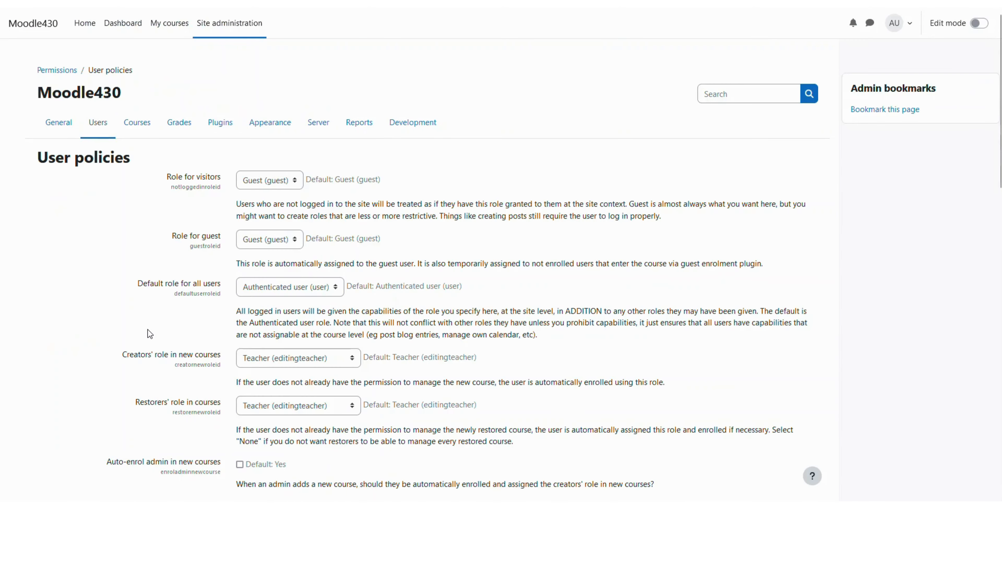
pyautogui.scroll(-6, 147, 329)
pyautogui.scroll(-1, 147, 329)
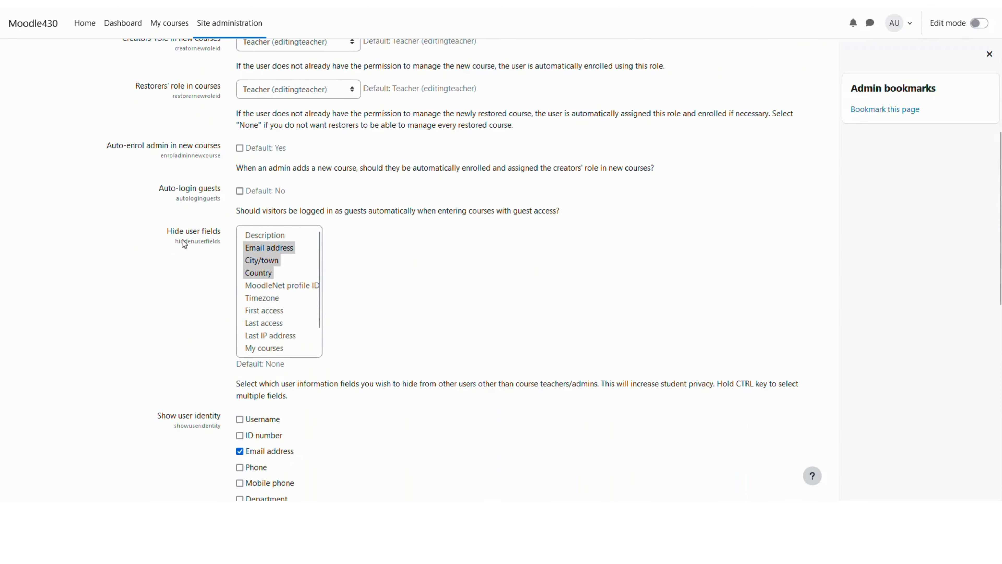
pyautogui.click(239, 149)
pyautogui.scroll(-15, 223, 290)
pyautogui.click(264, 449)
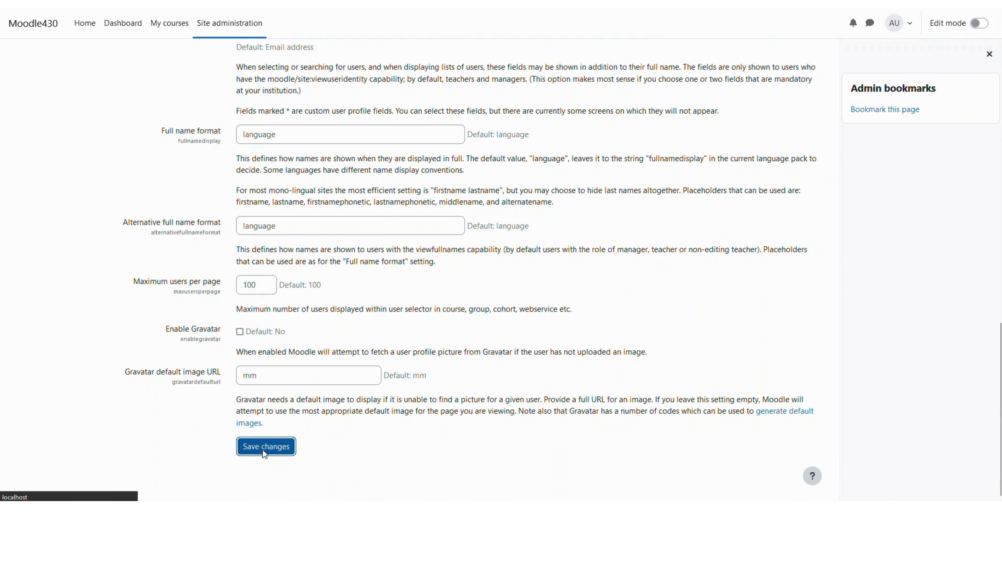
# Start another new course and set its full name to "random course 2 with checkbox checked"
pyautogui.click(131, 132)
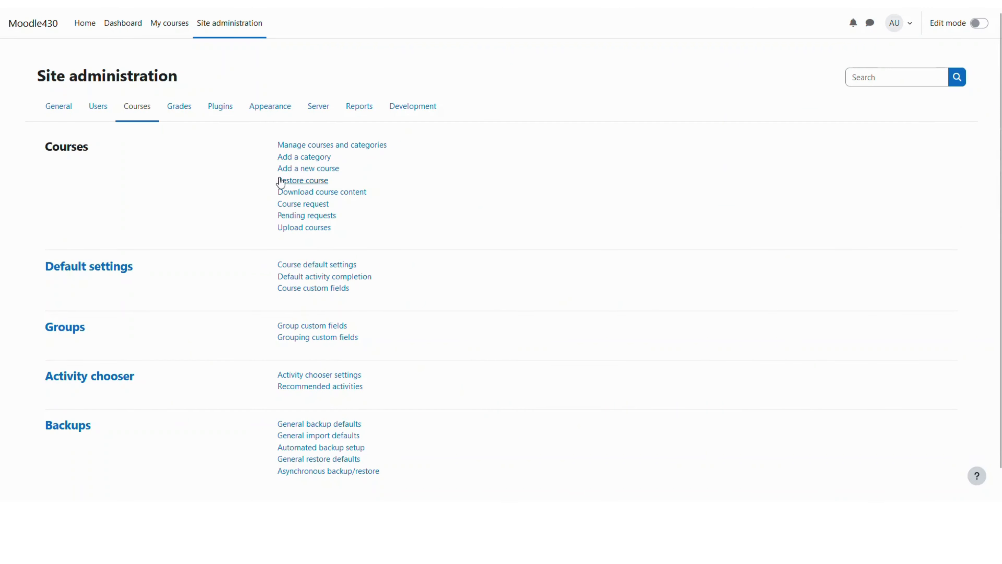
pyautogui.click(289, 169)
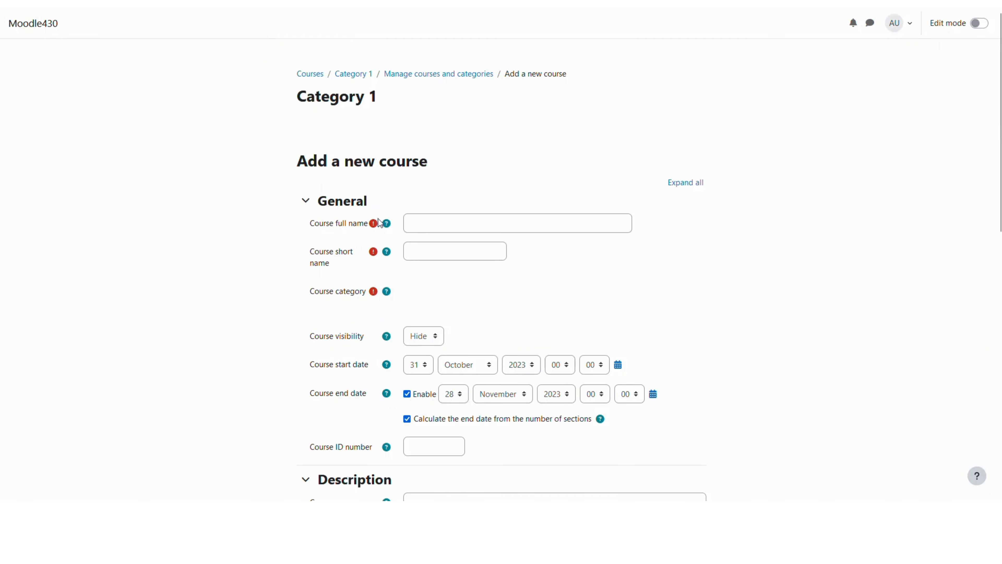
pyautogui.click(416, 226)
pyautogui.write('random')
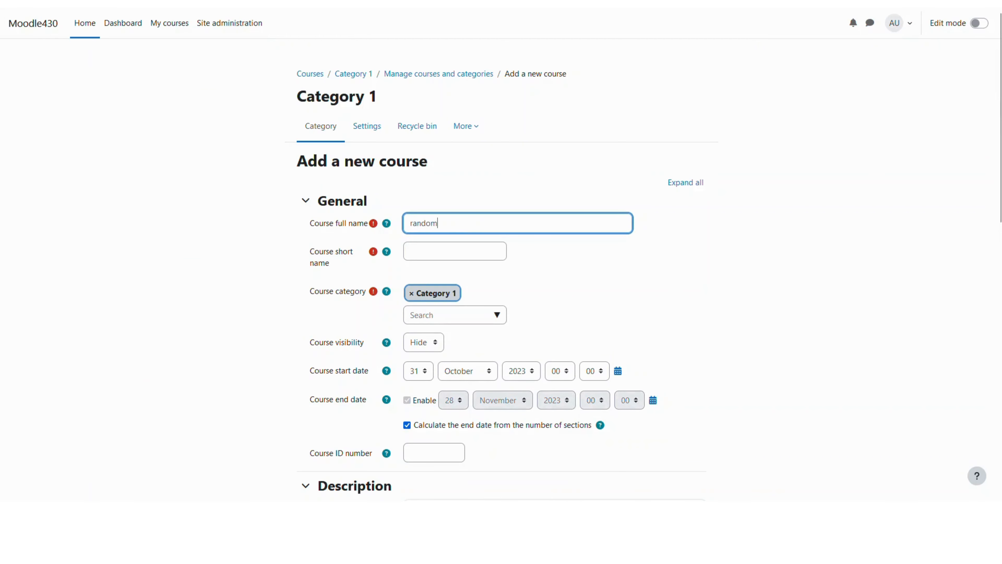
pyautogui.write(' course 2 with checkbox')
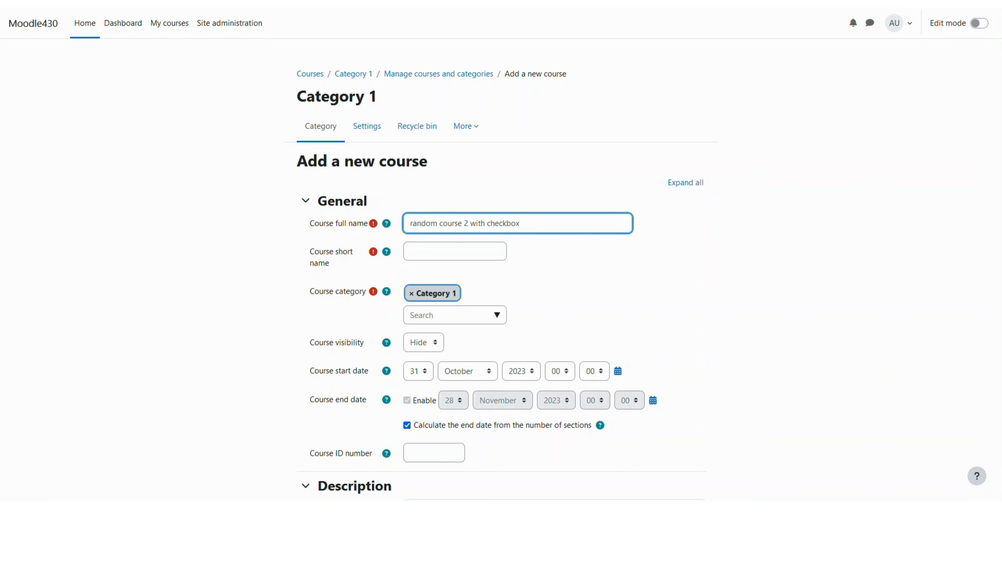
pyautogui.write(' echecked')
pyautogui.press('Left')
pyautogui.press('BackSpace')
# Copy the full name "random course 2 with checkbox checked" into the course short name
pyautogui.hotkey('ctrl', 'a')
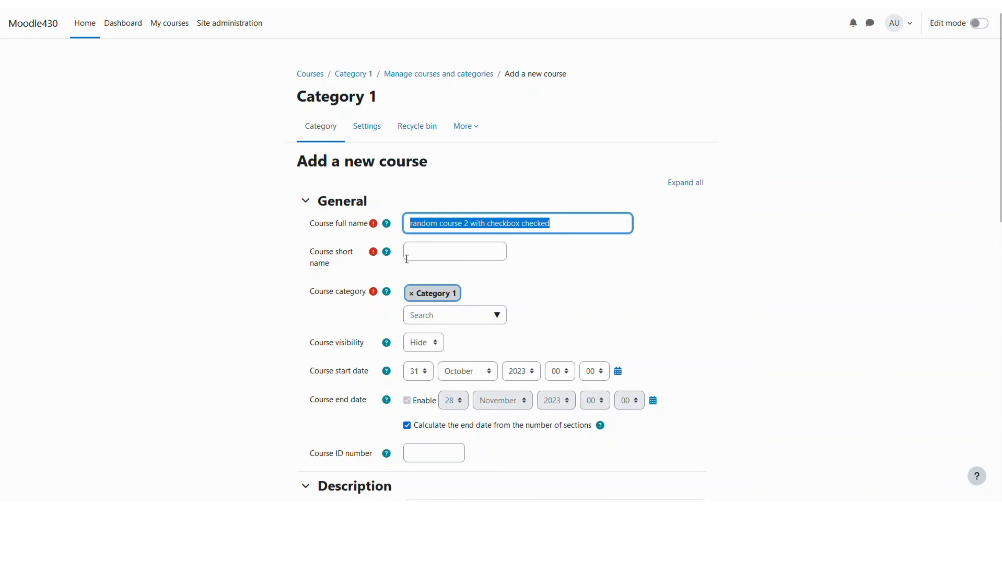
pyautogui.click(434, 249)
pyautogui.hotkey('ctrl', 'v')
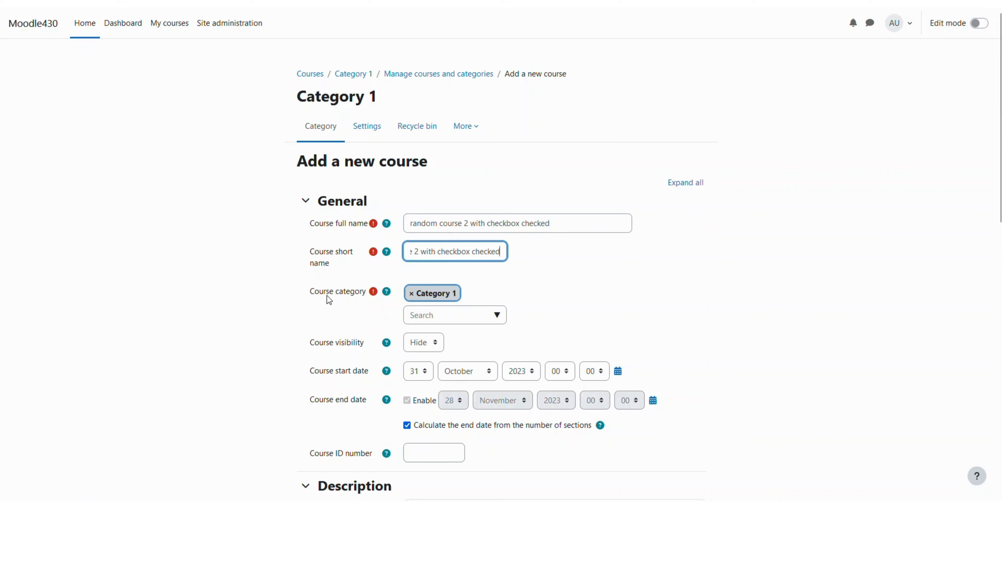
# Save and display the second course, and check how many participants are enrolled in it
pyautogui.scroll(-10, 326, 295)
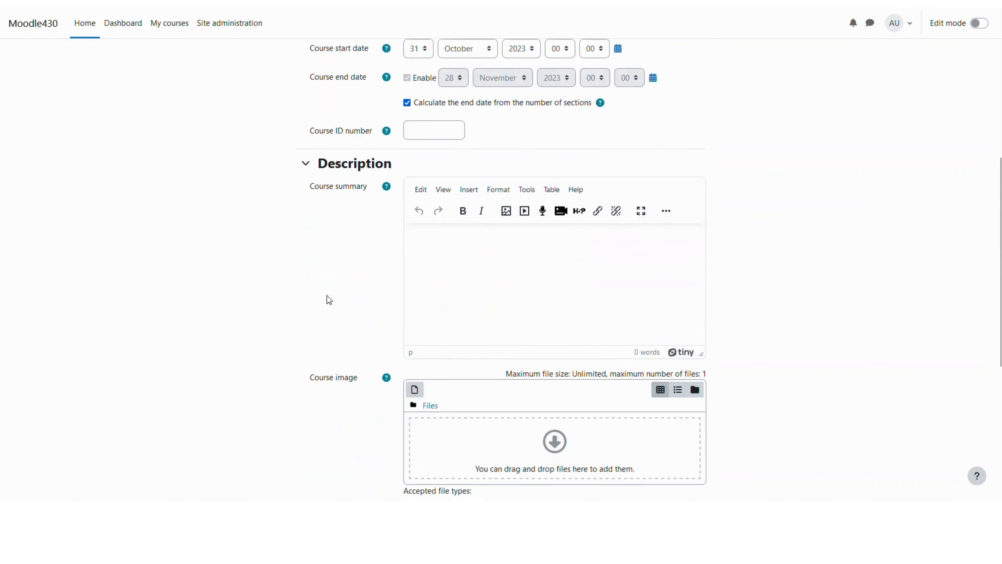
pyautogui.click(415, 425)
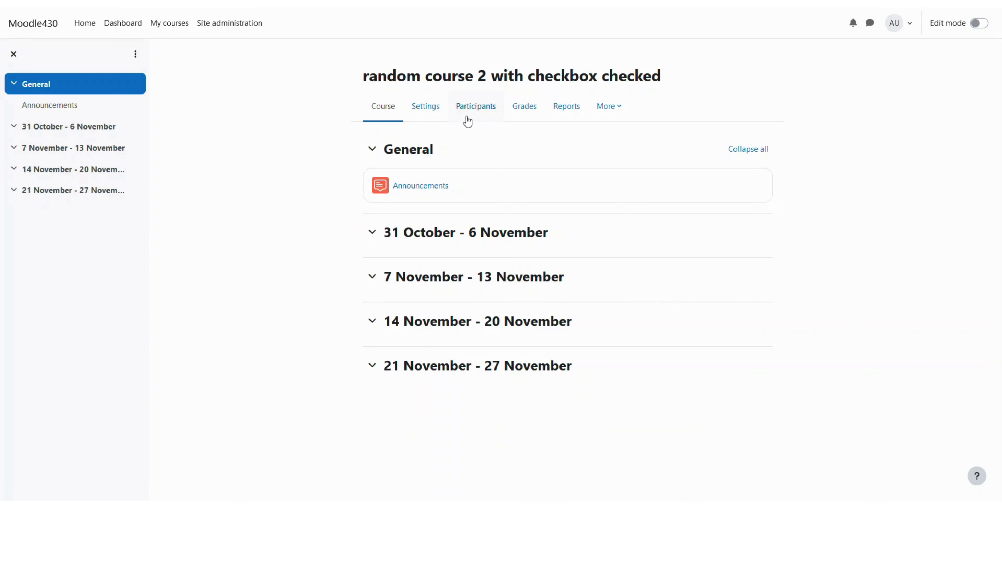
pyautogui.click(467, 115)
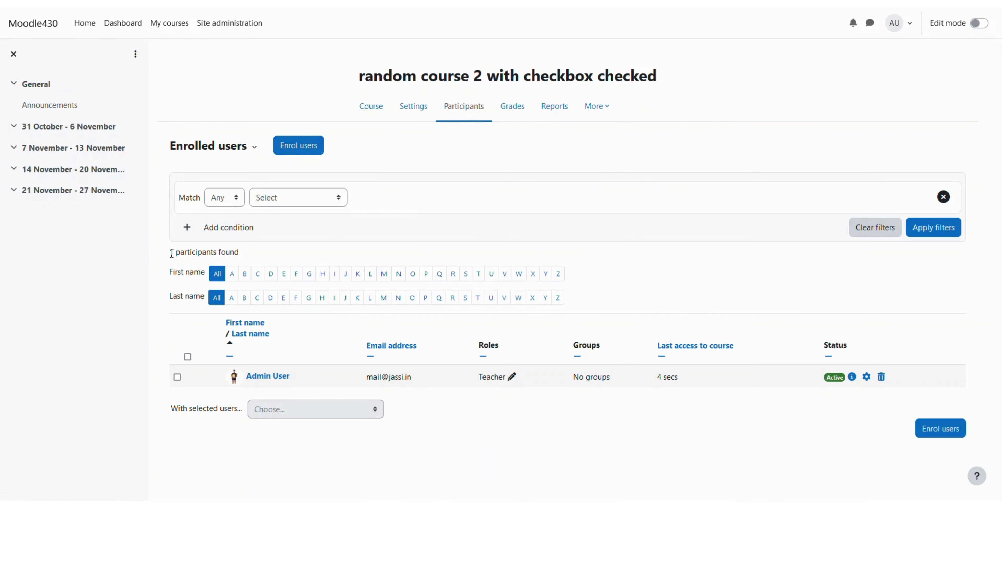
pyautogui.moveTo(172, 253); pyautogui.dragTo(236, 252)
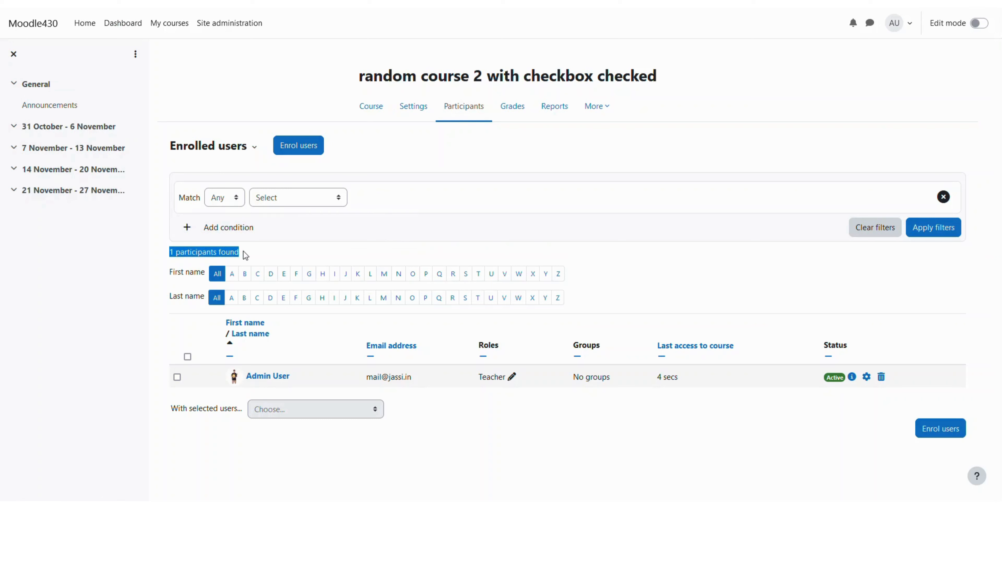